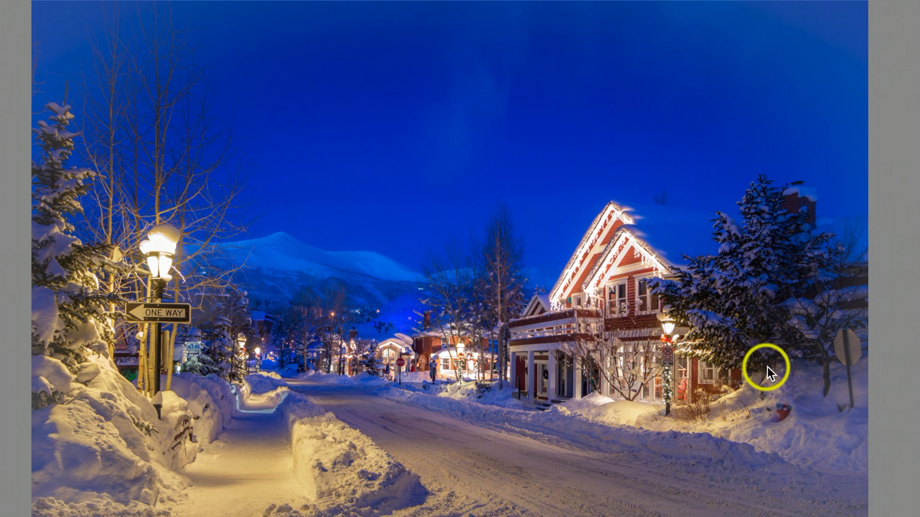
Step: Compare the edited photo with its original side by side and return to the single-image view
{"action": "key", "text": "f"}
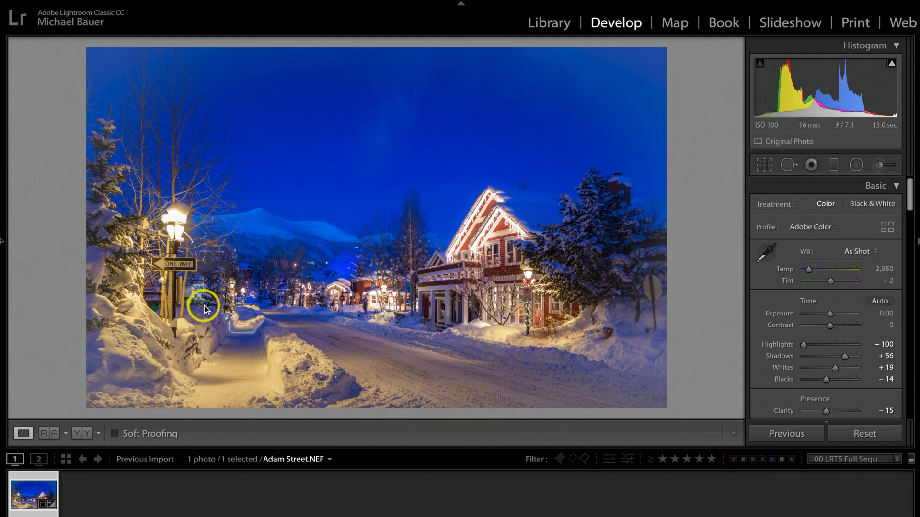
{"action": "key", "text": "i"}
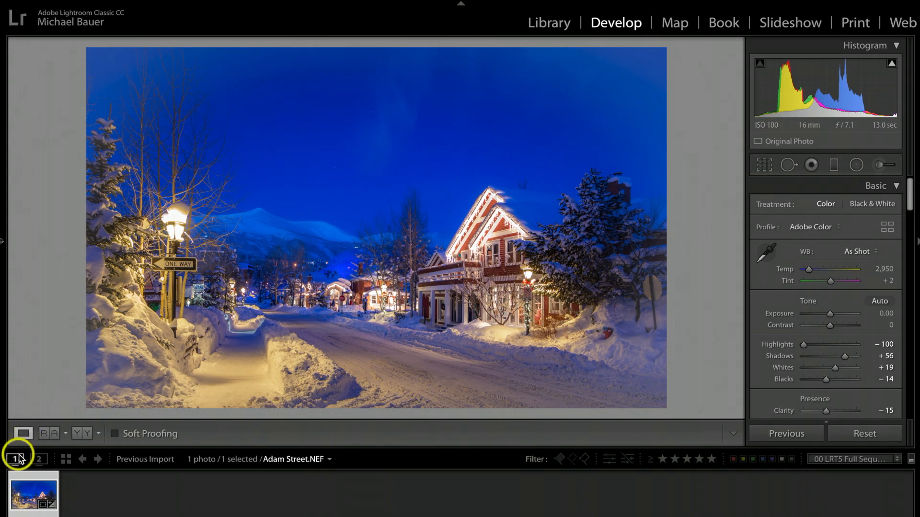
{"action": "left_click", "coordinate": [83, 435]}
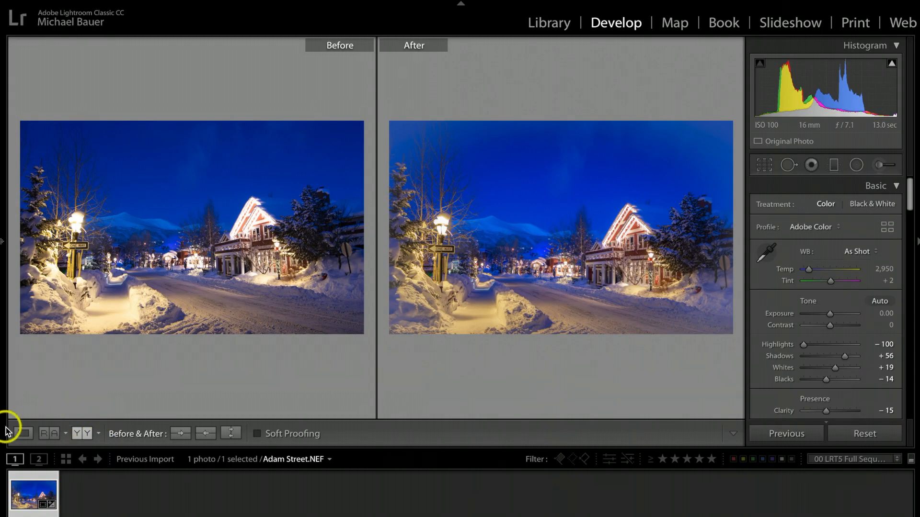
{"action": "left_click", "coordinate": [21, 434]}
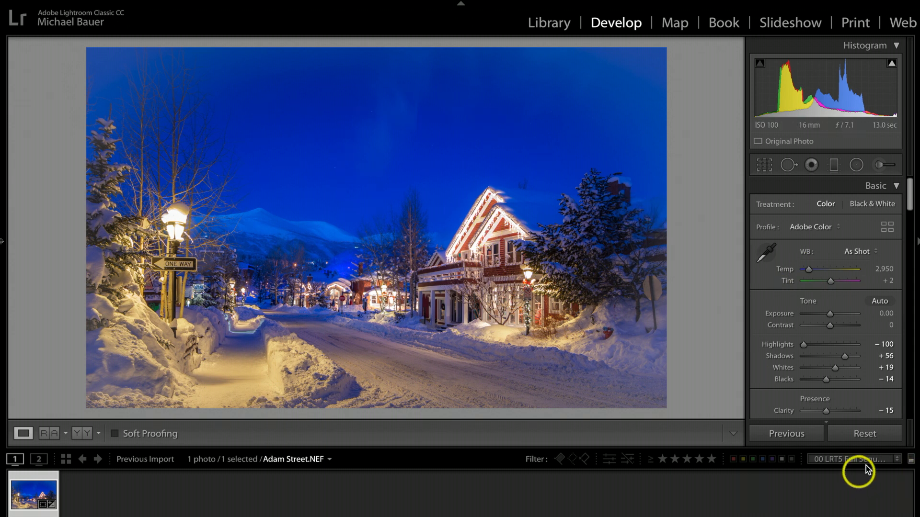
Step: Reset the photo's Develop settings and set Highlights to -100 and Shadows to +55
{"action": "left_click", "coordinate": [865, 434]}
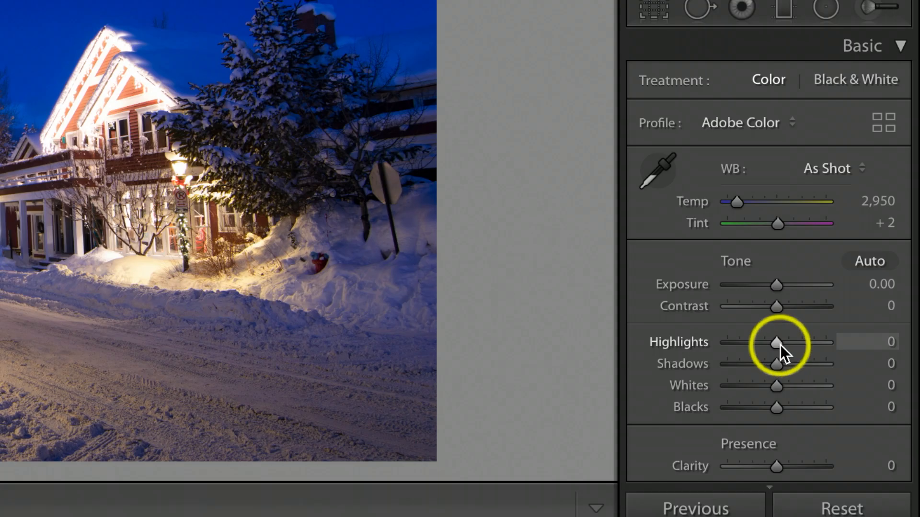
{"action": "left_click_drag", "start_coordinate": [780, 344], "coordinate": [719, 360]}
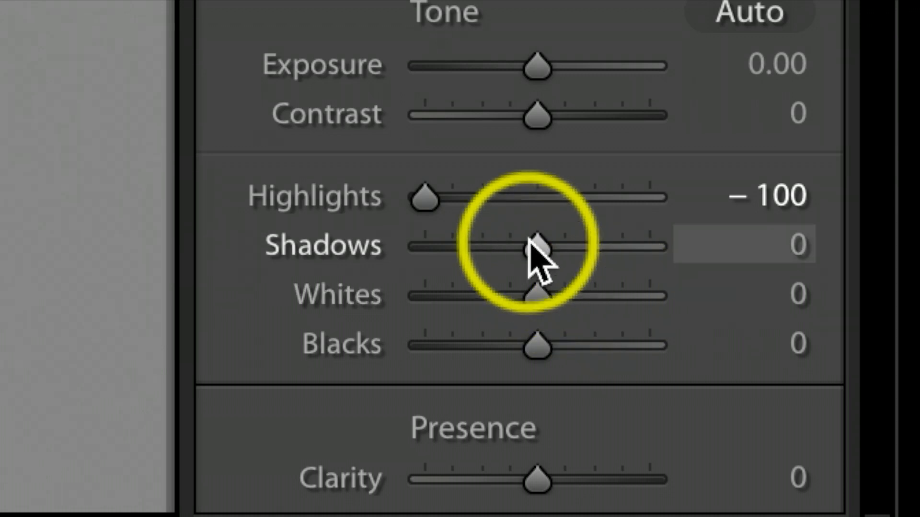
{"action": "left_click_drag", "start_coordinate": [830, 356], "coordinate": [830, 356]}
{"action": "left_click_drag", "start_coordinate": [546, 258], "coordinate": [604, 276]}
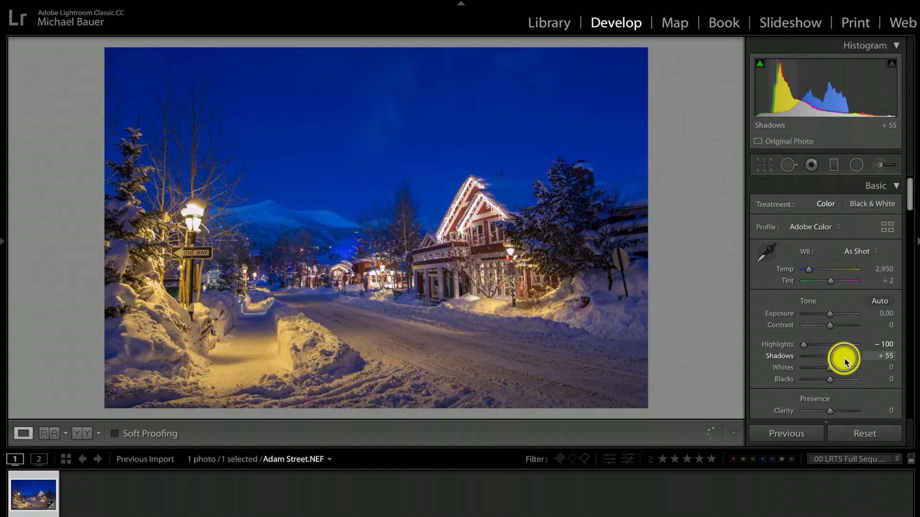
{"action": "left_click_drag", "start_coordinate": [844, 362], "coordinate": [845, 362]}
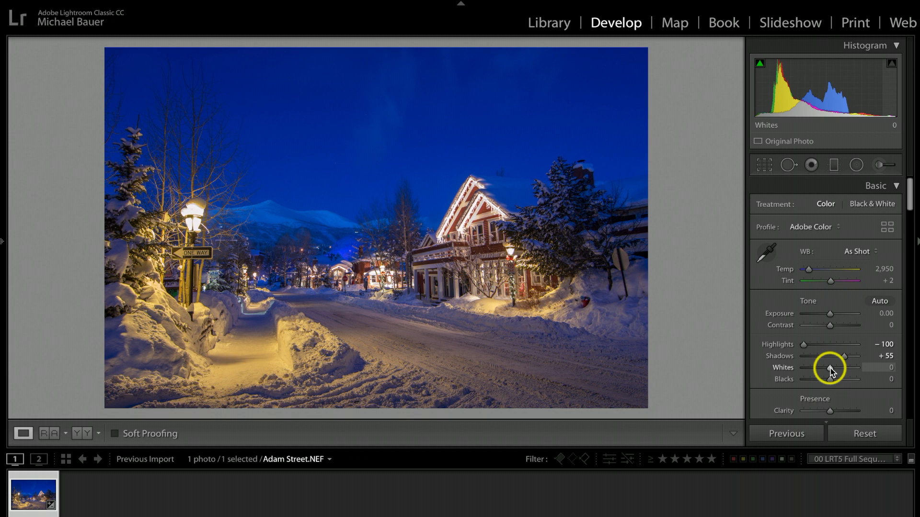
Step: Set Whites to +24 and Blacks to -25, using the clipping preview as a guide
{"action": "left_click", "coordinate": [830, 371], "text": "alt"}
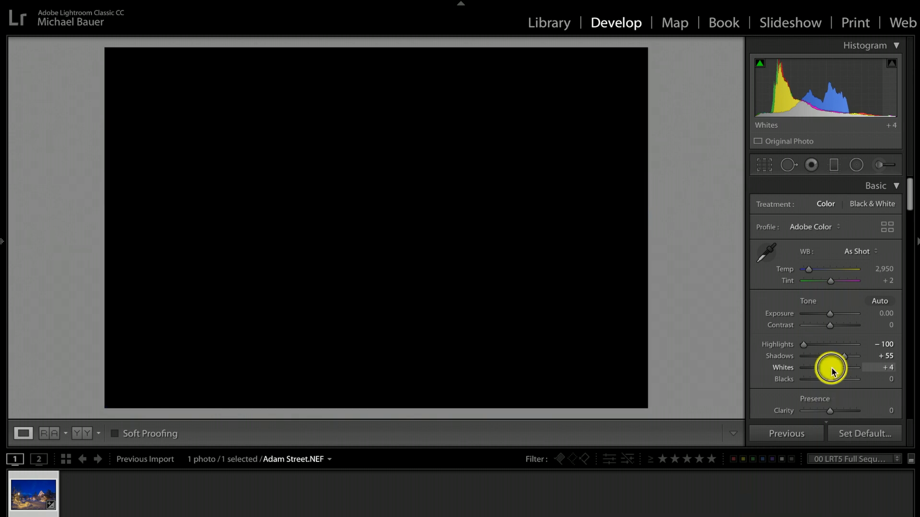
{"action": "mouse_move", "coordinate": [833, 372]}
{"action": "left_mouse_down"}
{"action": "mouse_move", "coordinate": [841, 372]}
{"action": "mouse_move", "coordinate": [821, 379]}
{"action": "left_mouse_up"}
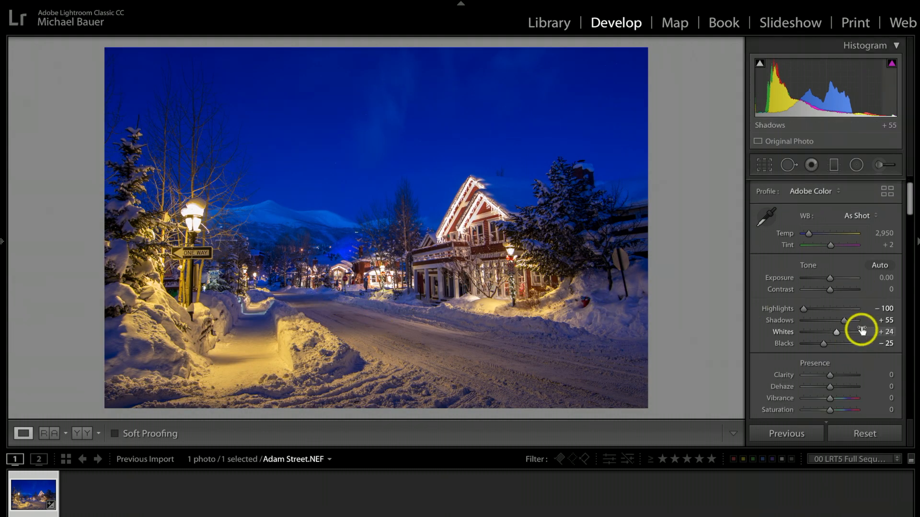
Step: Adjust the Presence settings to Clarity -25, Dehaze +8, Vibrance +8 and Saturation +9
{"action": "scroll", "coordinate": [862, 329], "scroll_direction": "down", "scroll_amount": 3}
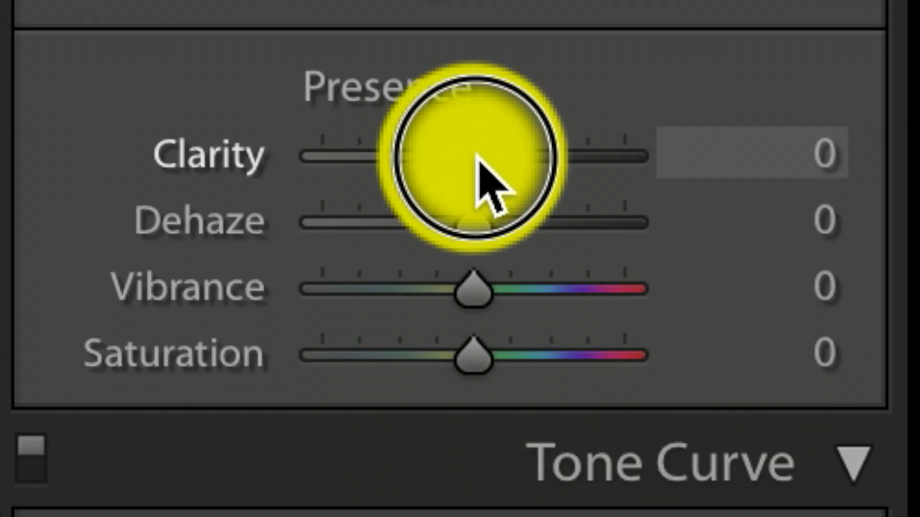
{"action": "left_click_drag", "start_coordinate": [831, 298], "coordinate": [830, 299]}
{"action": "left_click_drag", "start_coordinate": [474, 160], "coordinate": [413, 165]}
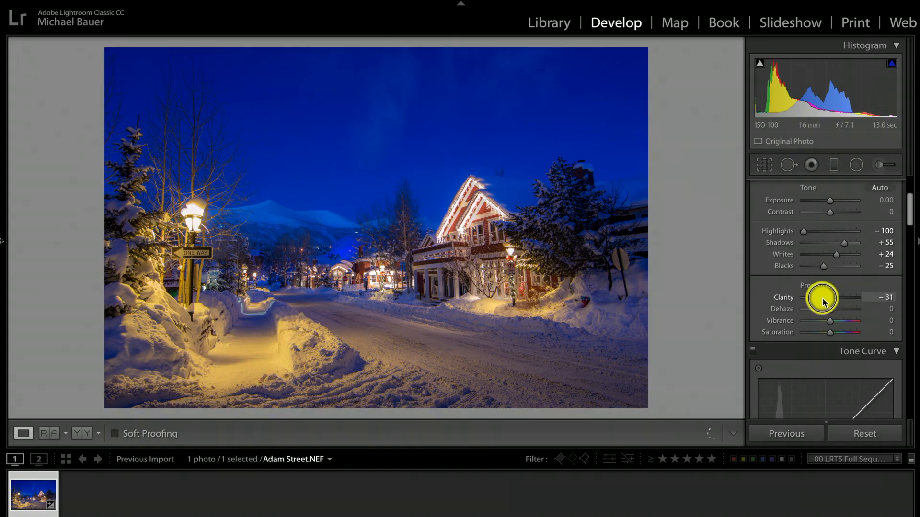
{"action": "left_click_drag", "start_coordinate": [824, 299], "coordinate": [821, 298]}
{"action": "key", "text": "shift+Tab"}
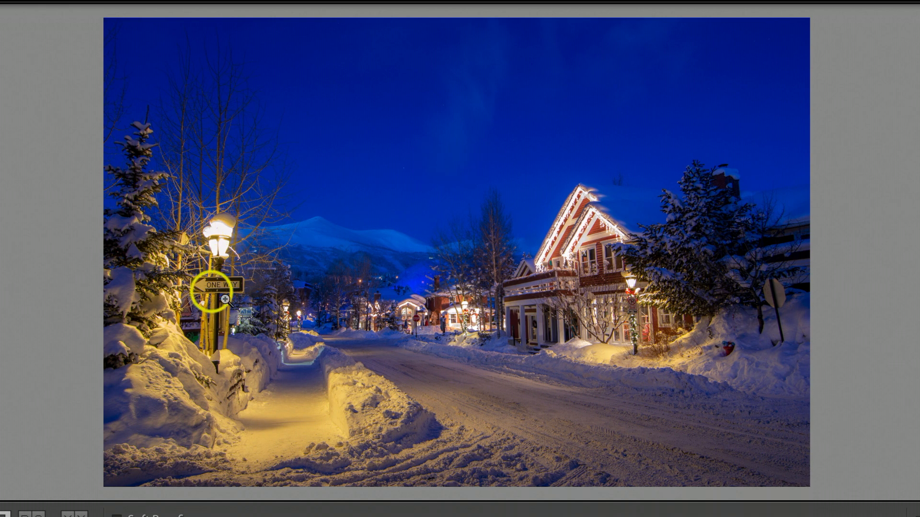
{"action": "left_click_drag", "start_coordinate": [489, 211], "coordinate": [503, 221]}
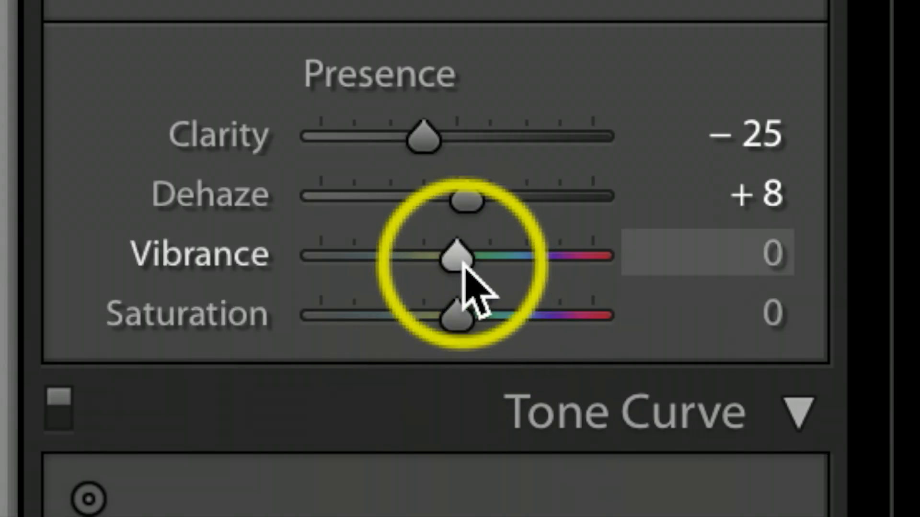
{"action": "left_click_drag", "start_coordinate": [831, 327], "coordinate": [833, 336]}
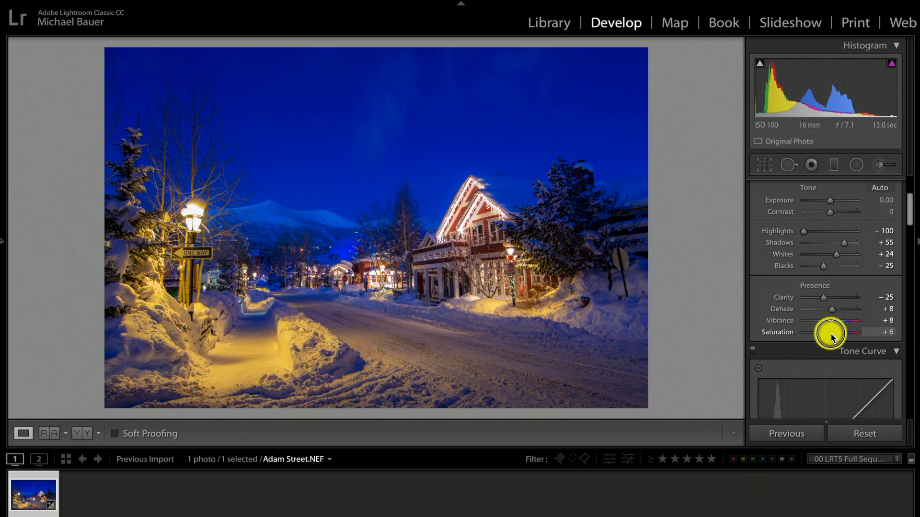
{"action": "left_click_drag", "start_coordinate": [832, 337], "coordinate": [832, 337]}
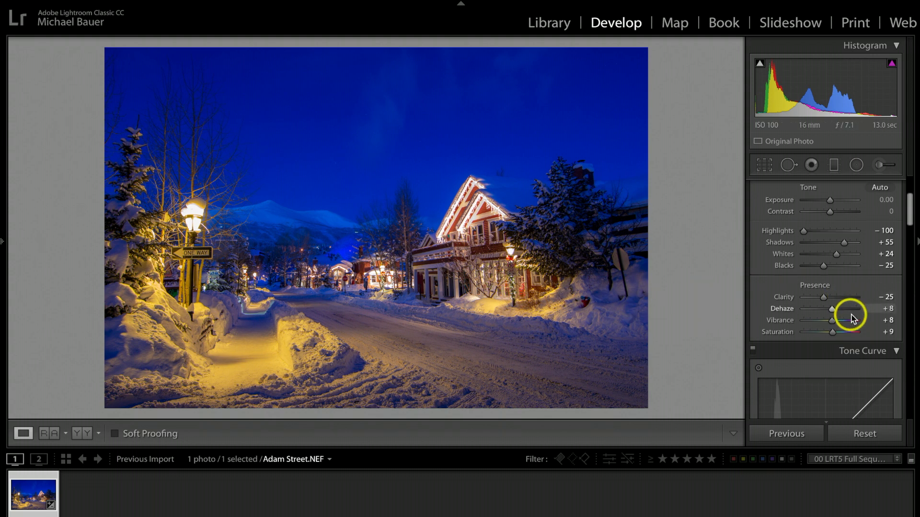
Step: Reduce the HSL saturation of yellow to -45 and of blue to -12
{"action": "scroll", "coordinate": [848, 317], "scroll_direction": "down", "scroll_amount": 5}
{"action": "scroll", "coordinate": [848, 318], "scroll_direction": "down", "scroll_amount": 8}
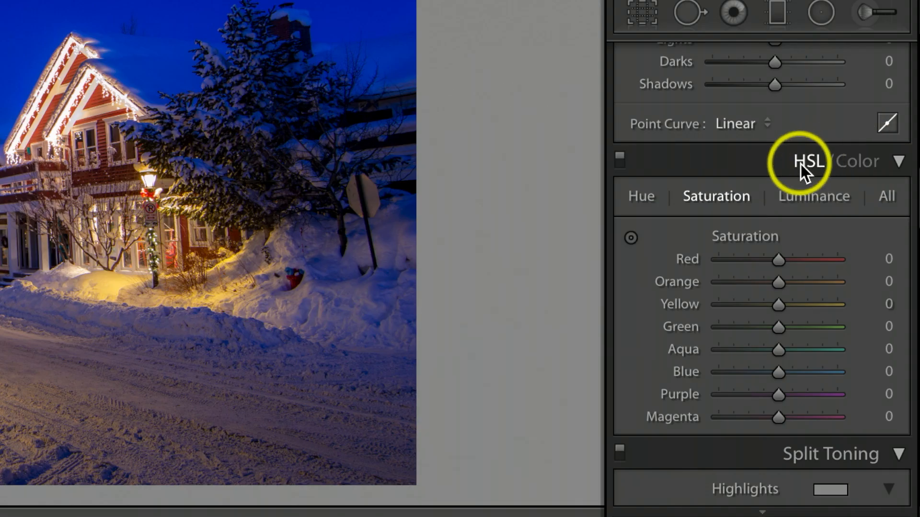
{"action": "left_click", "coordinate": [897, 162]}
{"action": "left_click", "coordinate": [897, 162]}
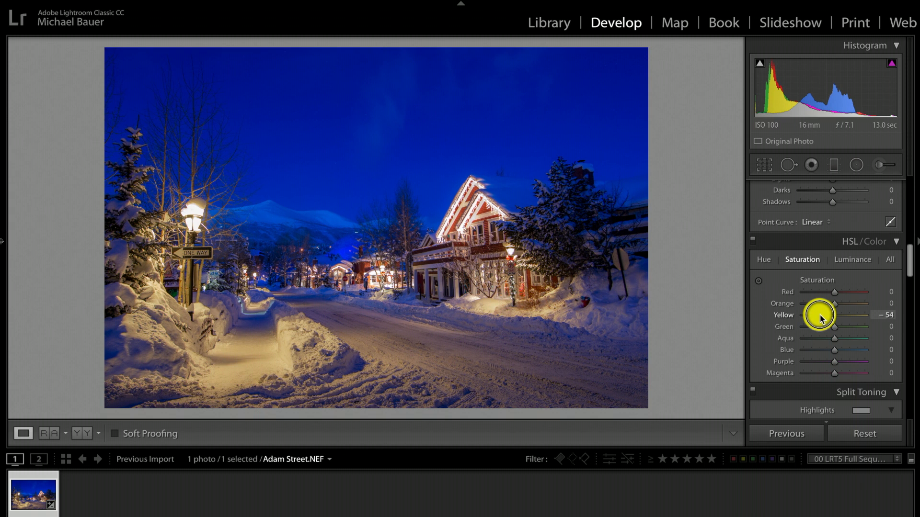
{"action": "left_click_drag", "start_coordinate": [820, 316], "coordinate": [821, 316]}
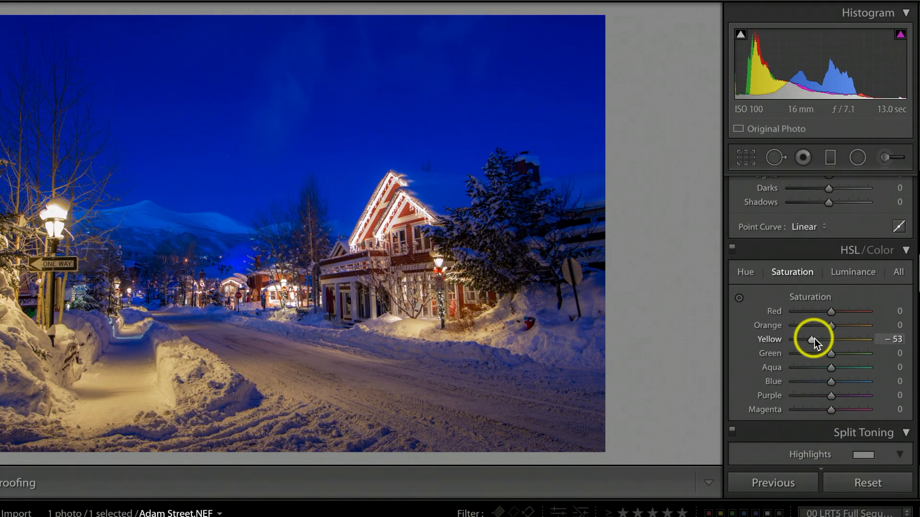
{"action": "left_click", "coordinate": [815, 339]}
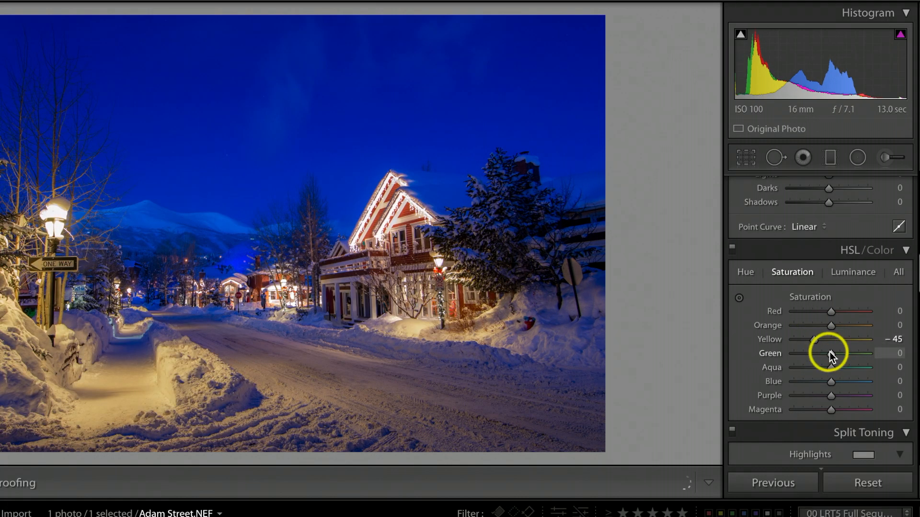
{"action": "left_click_drag", "start_coordinate": [832, 381], "coordinate": [827, 382]}
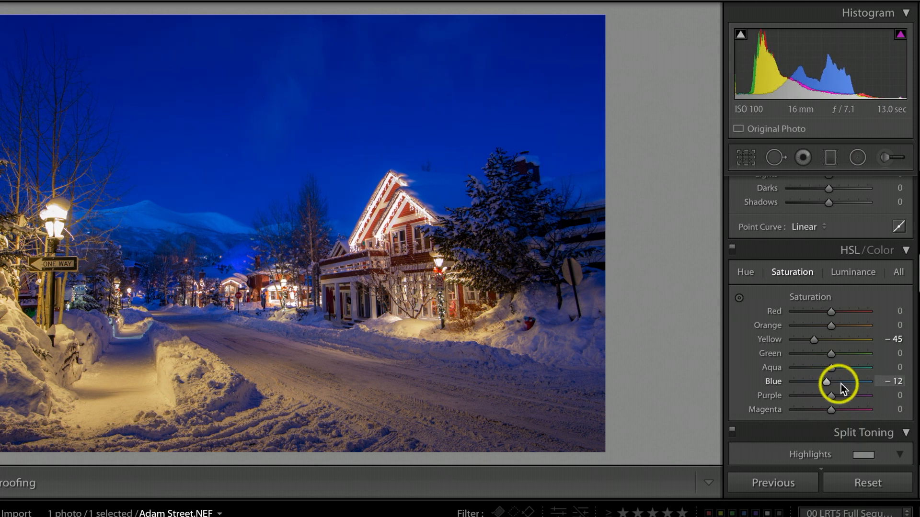
Step: Set the HSL saturation of red to +6, purple to +7 and magenta to -8
{"action": "left_click_drag", "start_coordinate": [835, 314], "coordinate": [834, 314]}
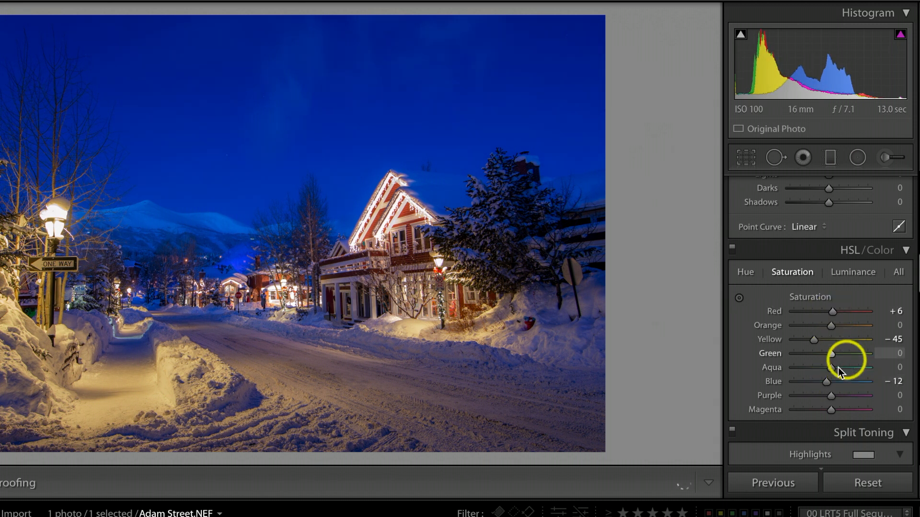
{"action": "left_click", "coordinate": [834, 396]}
{"action": "left_click_drag", "start_coordinate": [833, 411], "coordinate": [829, 411]}
Step: Set the Split Toning highlights saturation to 5 and adjust the highlights hue
{"action": "scroll", "coordinate": [857, 391], "scroll_direction": "down", "scroll_amount": 3}
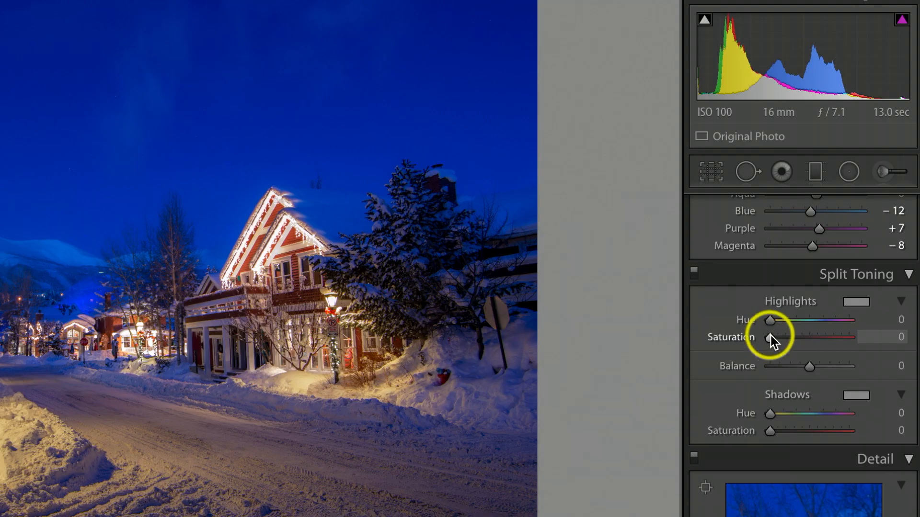
{"action": "left_click_drag", "start_coordinate": [770, 335], "coordinate": [774, 335]}
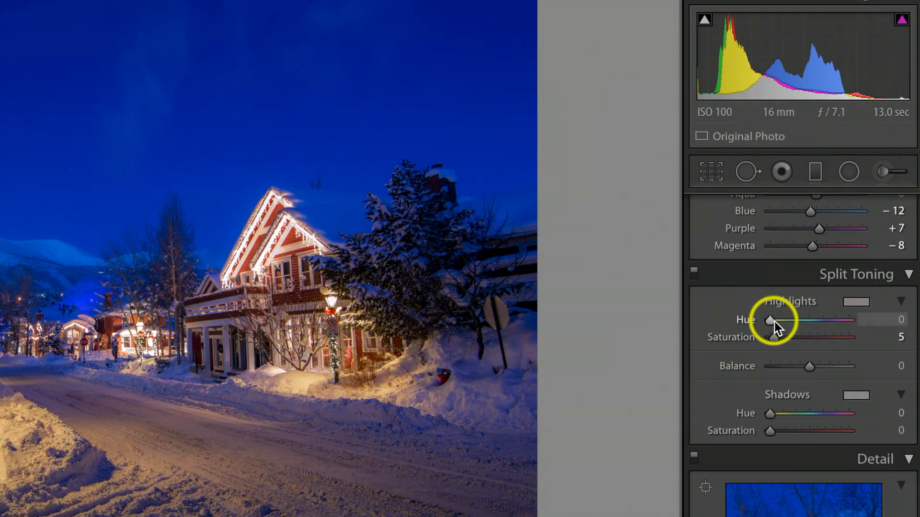
{"action": "left_click_drag", "start_coordinate": [769, 320], "coordinate": [855, 321]}
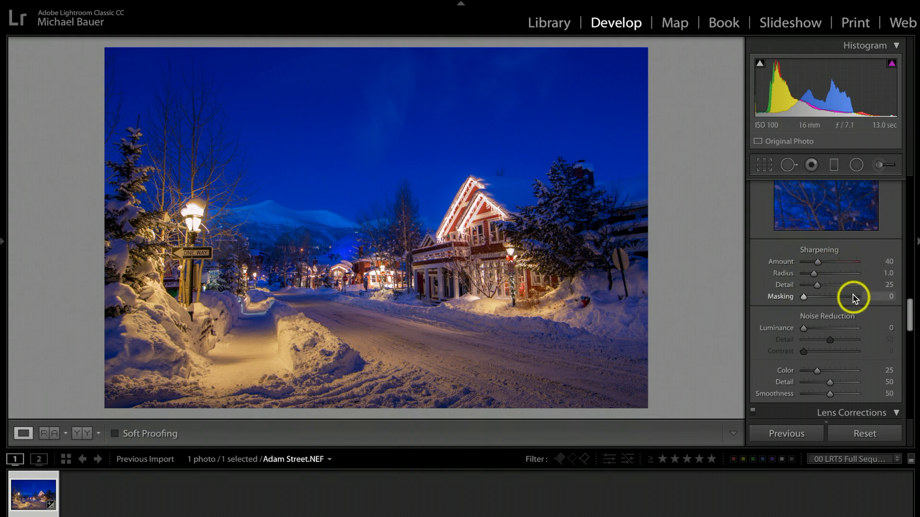
Step: Raise the luminance noise reduction moderately to smooth the photo's noise
{"action": "scroll", "coordinate": [848, 296], "scroll_direction": "down", "scroll_amount": 2}
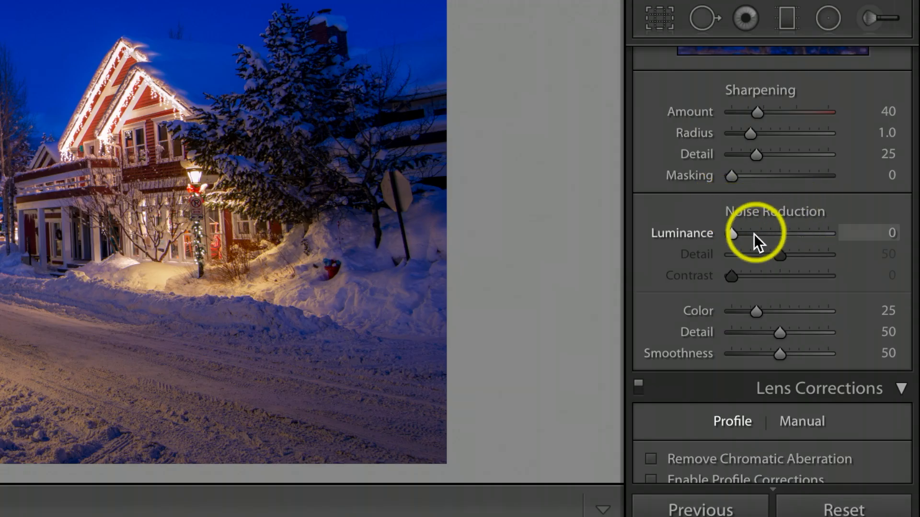
{"action": "left_click_drag", "start_coordinate": [736, 237], "coordinate": [760, 235]}
Step: Enable the lens profile corrections, switching them off and on again to compare their effect
{"action": "scroll", "coordinate": [848, 231], "scroll_direction": "down", "scroll_amount": 2}
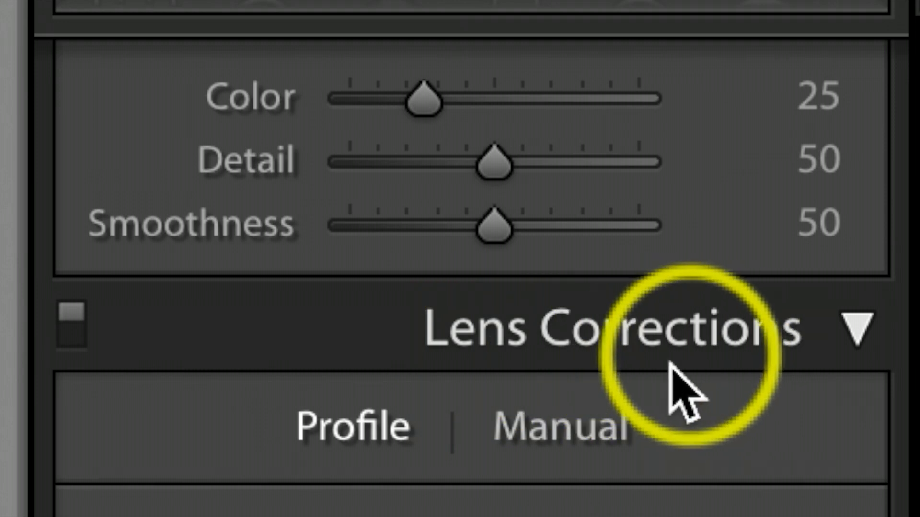
{"action": "scroll", "coordinate": [493, 503], "scroll_direction": "down", "scroll_amount": 3}
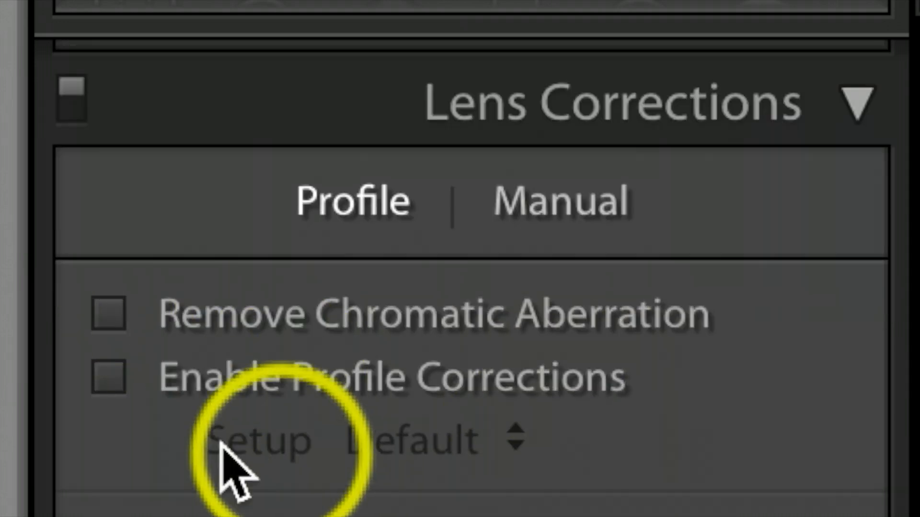
{"action": "left_click", "coordinate": [111, 380]}
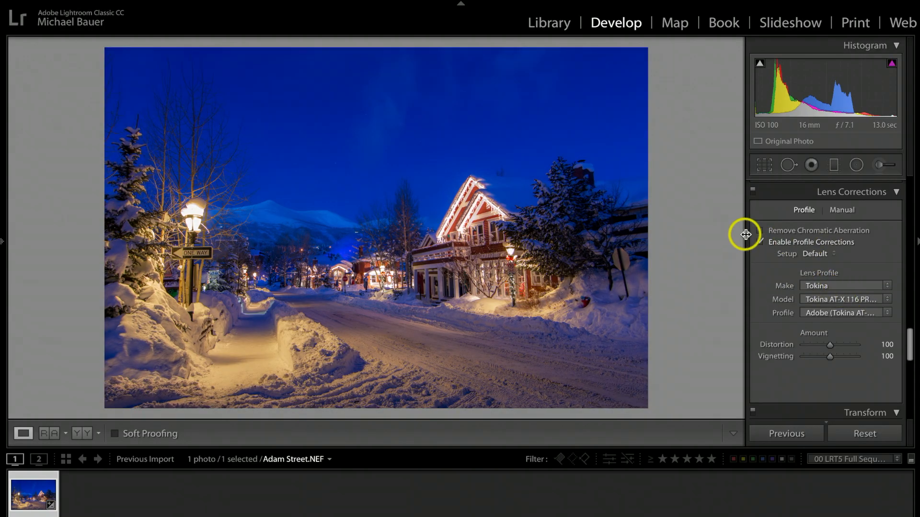
{"action": "left_click", "coordinate": [760, 243]}
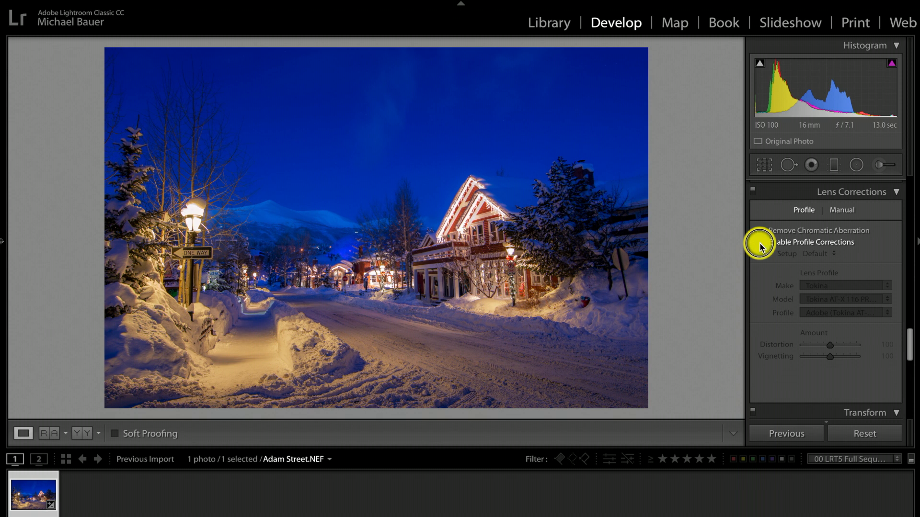
{"action": "left_click", "coordinate": [761, 243]}
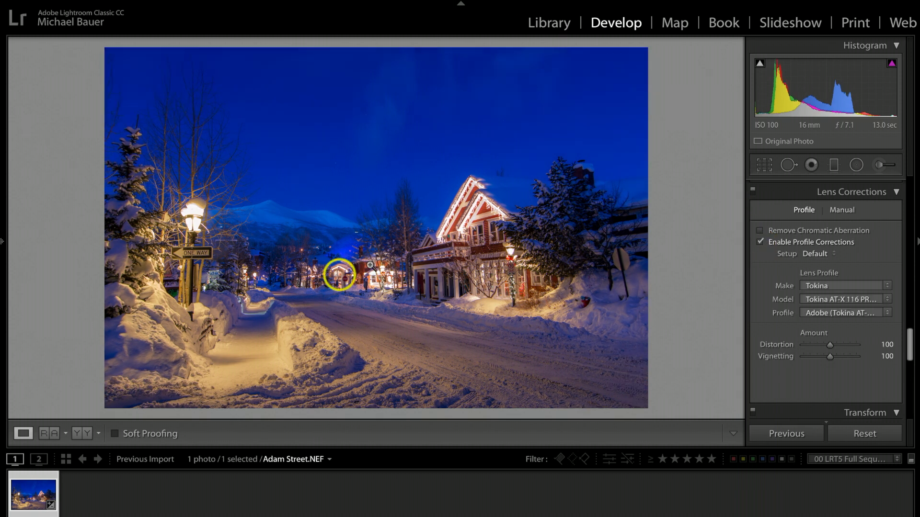
Step: Try the automatic Upright perspective correction on the photo and switch it back off
{"action": "scroll", "coordinate": [852, 308], "scroll_direction": "down", "scroll_amount": 4}
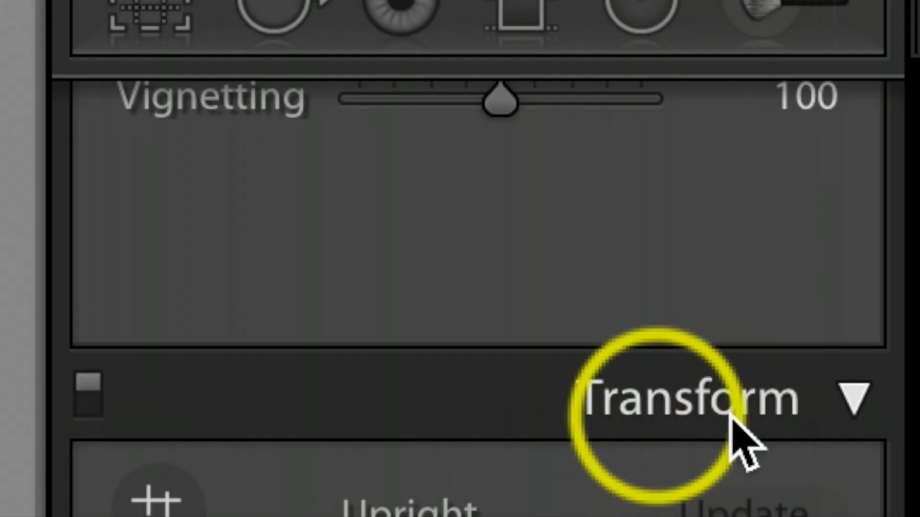
{"action": "left_click", "coordinate": [855, 400]}
{"action": "left_click", "coordinate": [857, 401]}
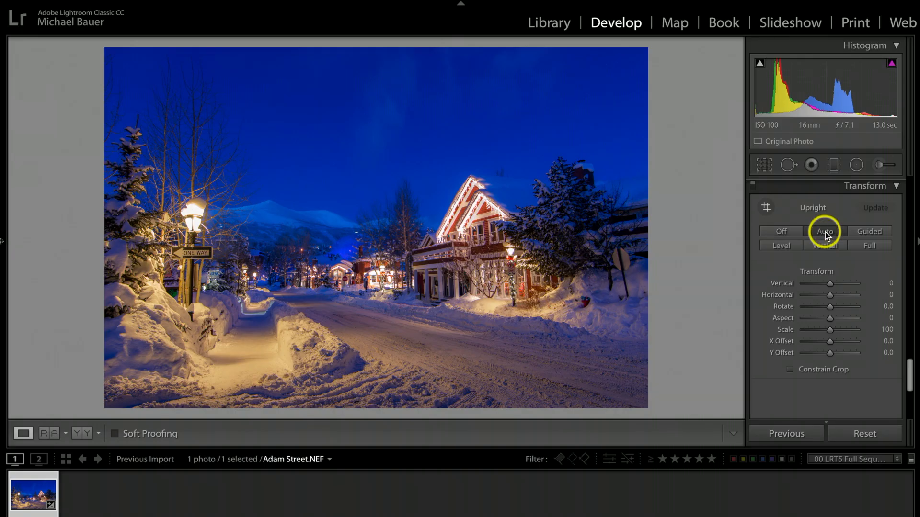
{"action": "left_click", "coordinate": [824, 231]}
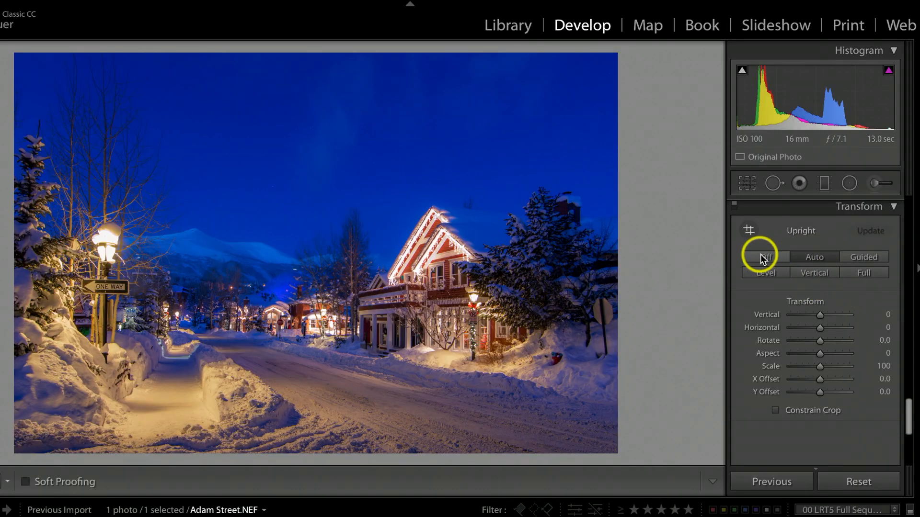
{"action": "left_click", "coordinate": [761, 254]}
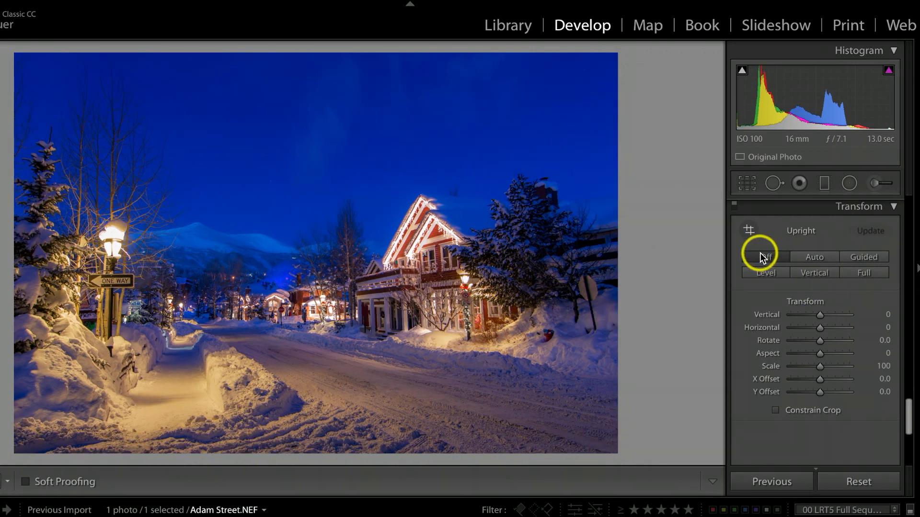
Step: Apply the automatic Upright perspective correction to the photo
{"action": "left_click", "coordinate": [821, 258]}
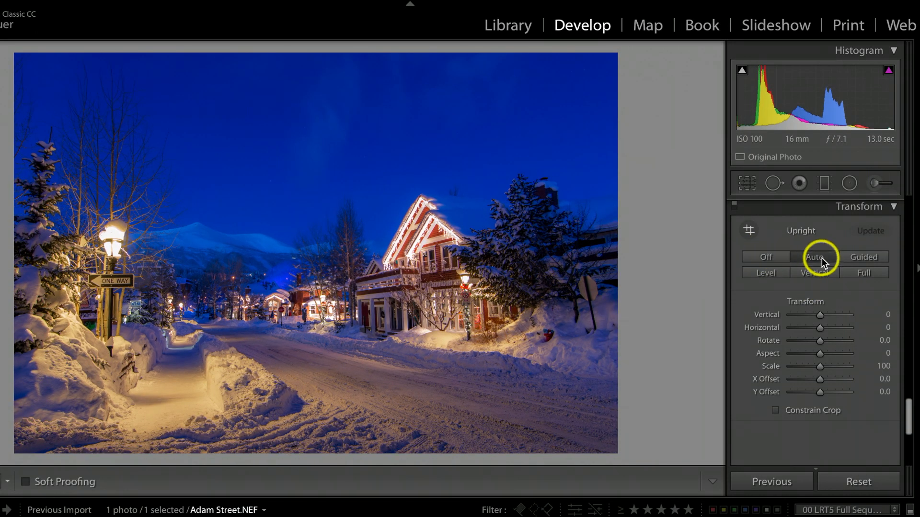
Step: Add post-crop vignetting in the Highlight Priority style with an amount of +12 to lighten the photo's edges
{"action": "scroll", "coordinate": [850, 381], "scroll_direction": "down", "scroll_amount": 5}
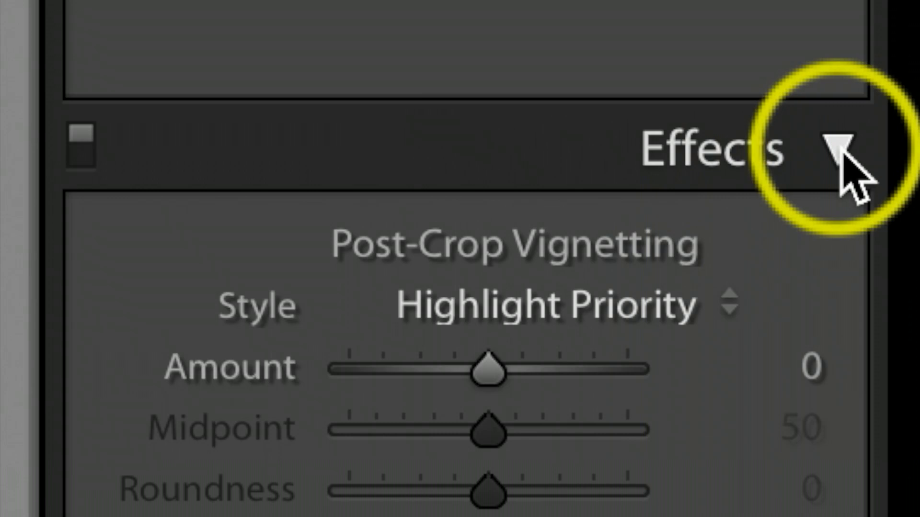
{"action": "left_click", "coordinate": [839, 149]}
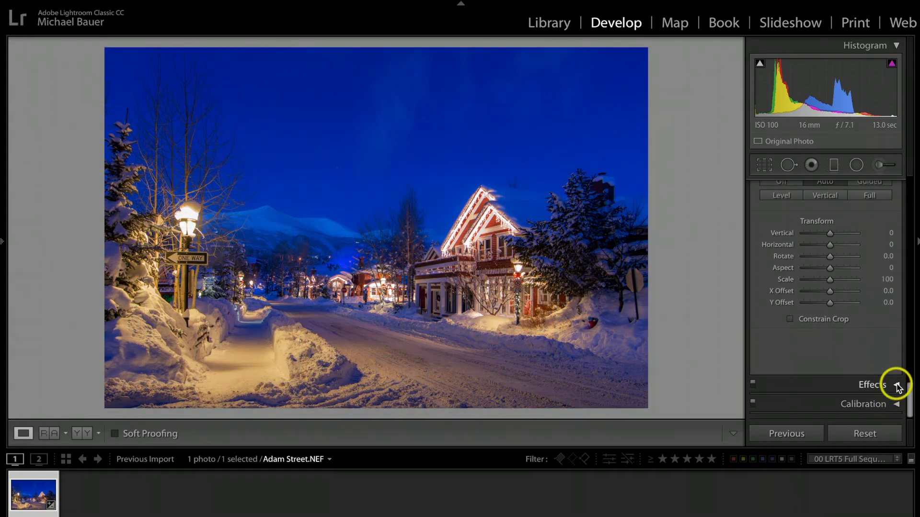
{"action": "left_click", "coordinate": [897, 388]}
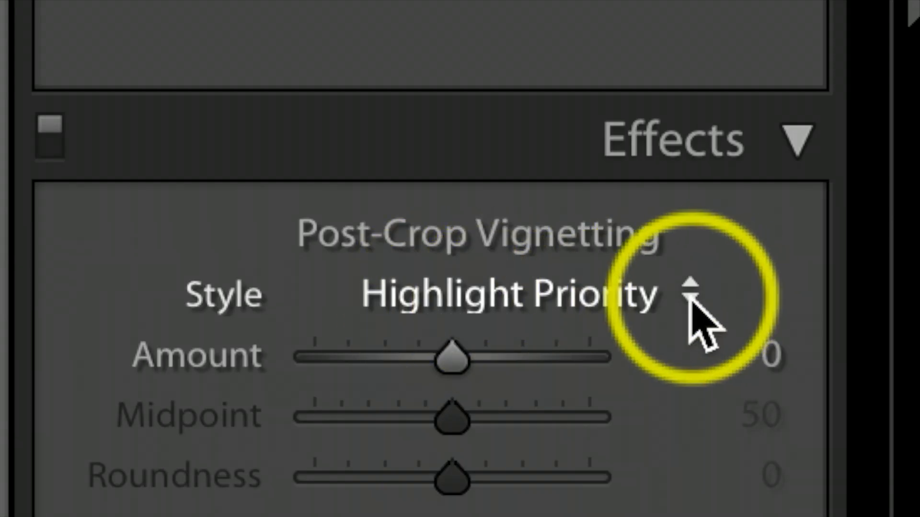
{"action": "left_click", "coordinate": [642, 294]}
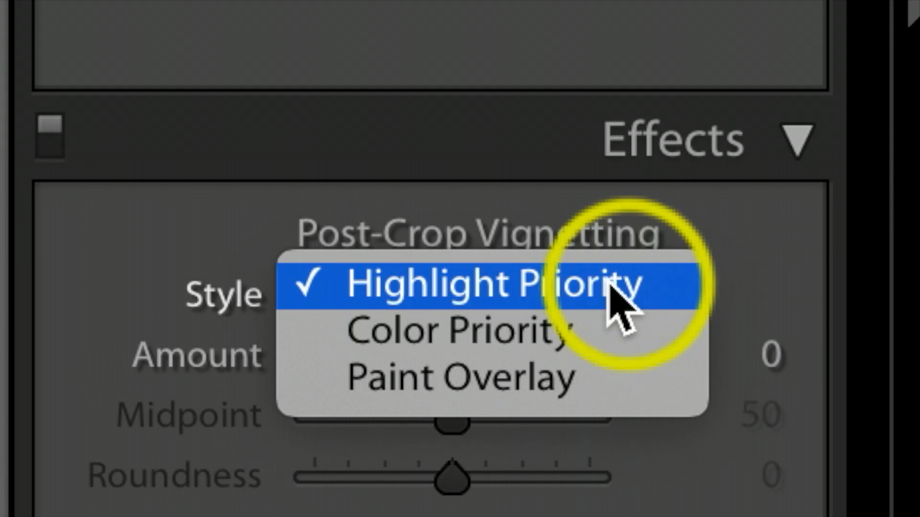
{"action": "left_click", "coordinate": [530, 295]}
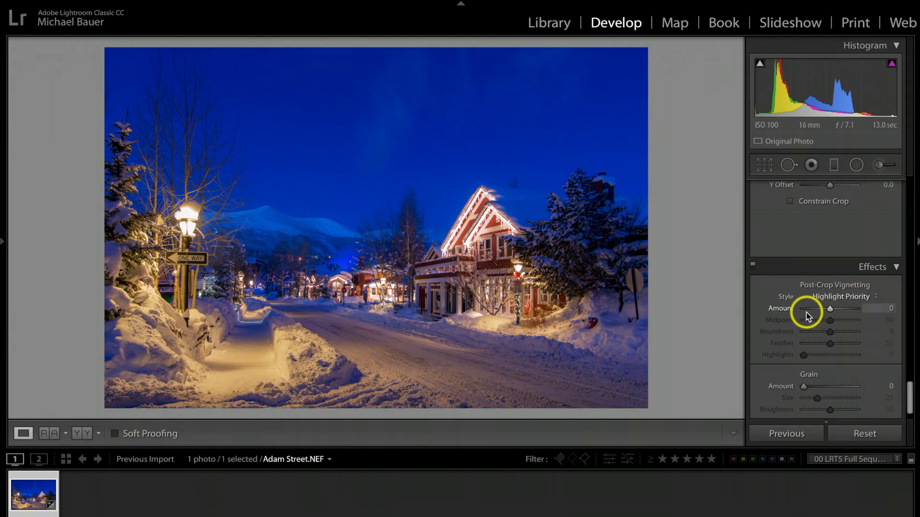
{"action": "left_click_drag", "start_coordinate": [831, 314], "coordinate": [831, 314]}
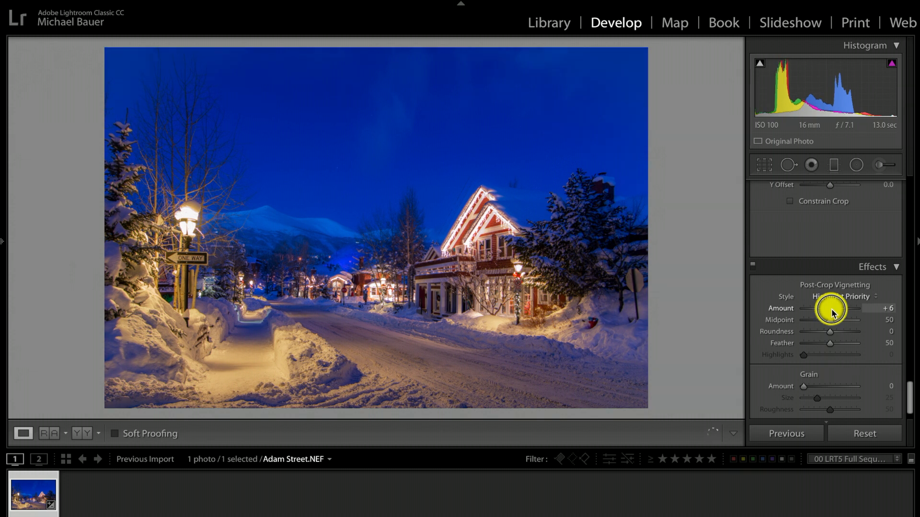
{"action": "mouse_move", "coordinate": [831, 312]}
{"action": "left_mouse_down"}
{"action": "mouse_move", "coordinate": [870, 322]}
{"action": "mouse_move", "coordinate": [786, 321]}
{"action": "mouse_move", "coordinate": [838, 322]}
{"action": "mouse_move", "coordinate": [826, 308]}
{"action": "left_mouse_up"}
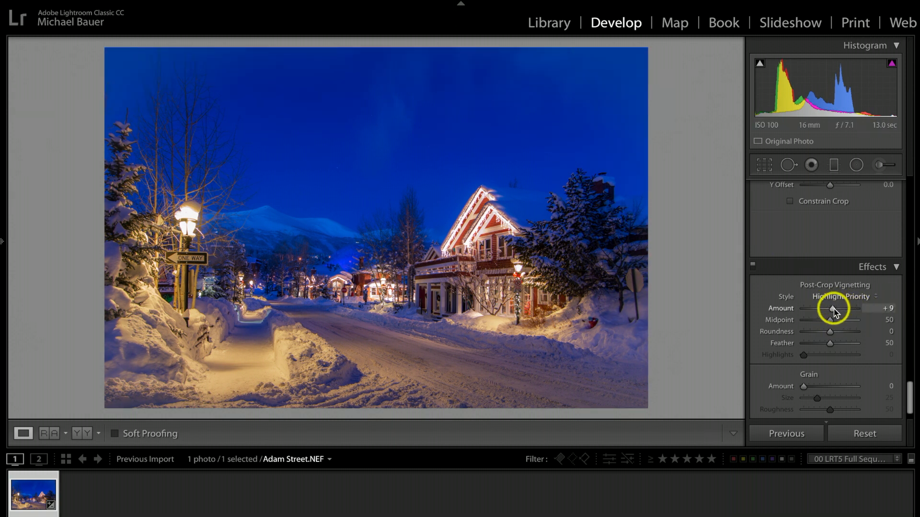
{"action": "left_click_drag", "start_coordinate": [834, 311], "coordinate": [836, 311]}
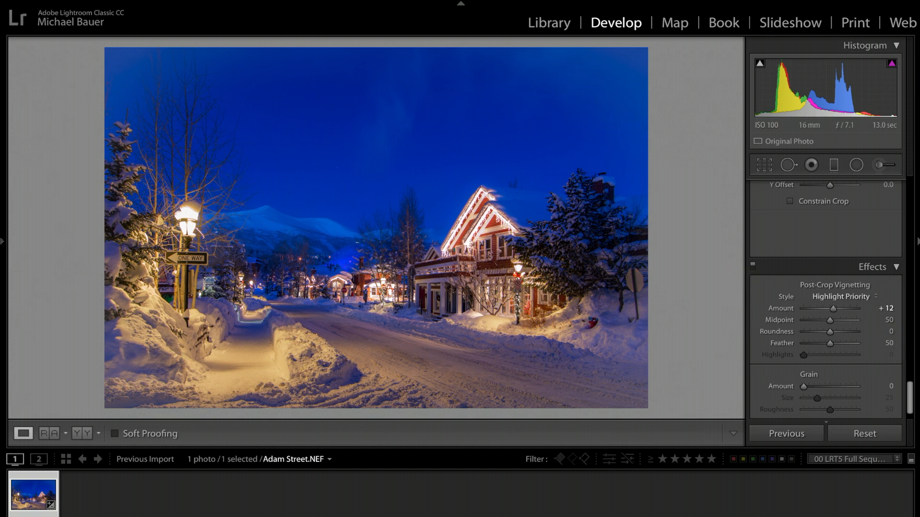
{"action": "scroll", "coordinate": [861, 355], "scroll_direction": "down", "scroll_amount": 1}
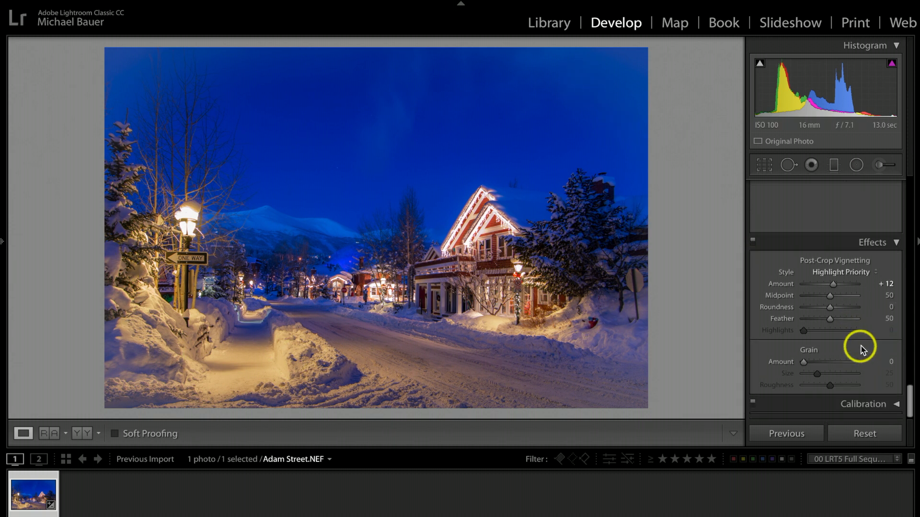
Step: Start a new Radial Filter with all its effect sliders reset and its exposure set to 0.25
{"action": "scroll", "coordinate": [860, 349], "scroll_direction": "up", "scroll_amount": 15}
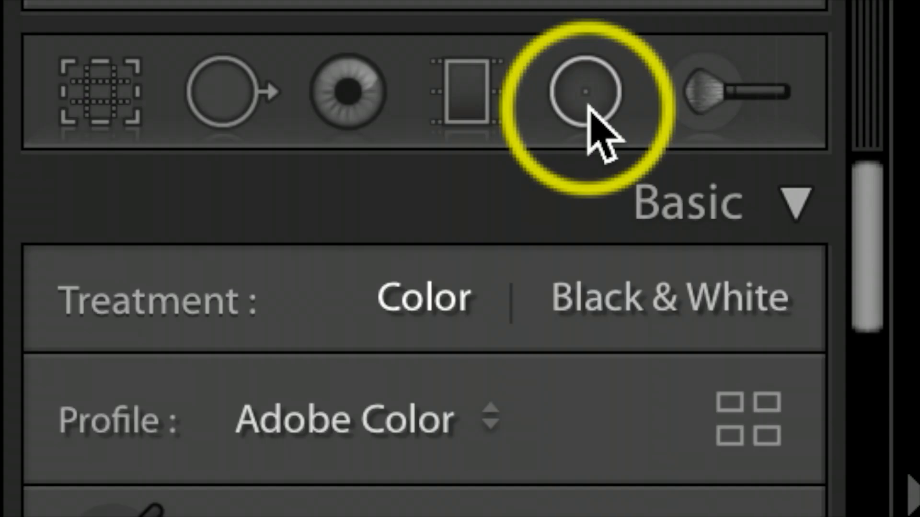
{"action": "left_click", "coordinate": [588, 106]}
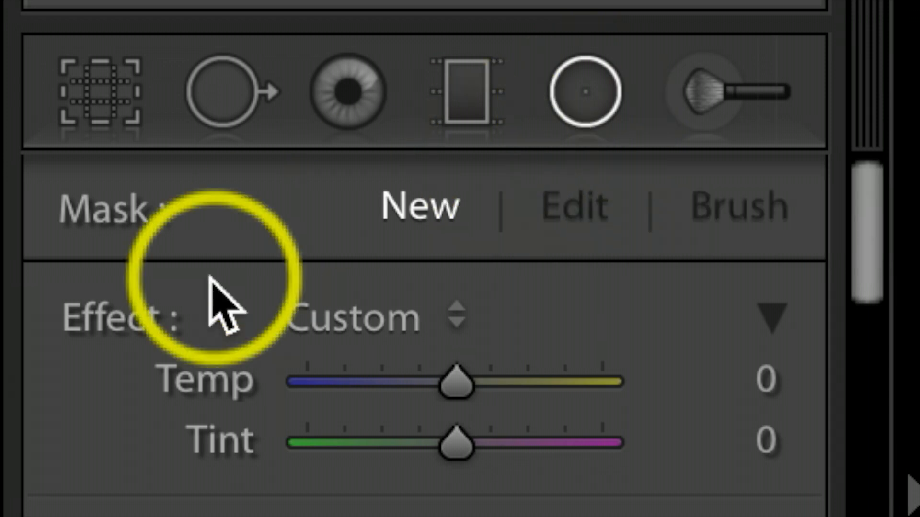
{"action": "key", "text": "alt"}
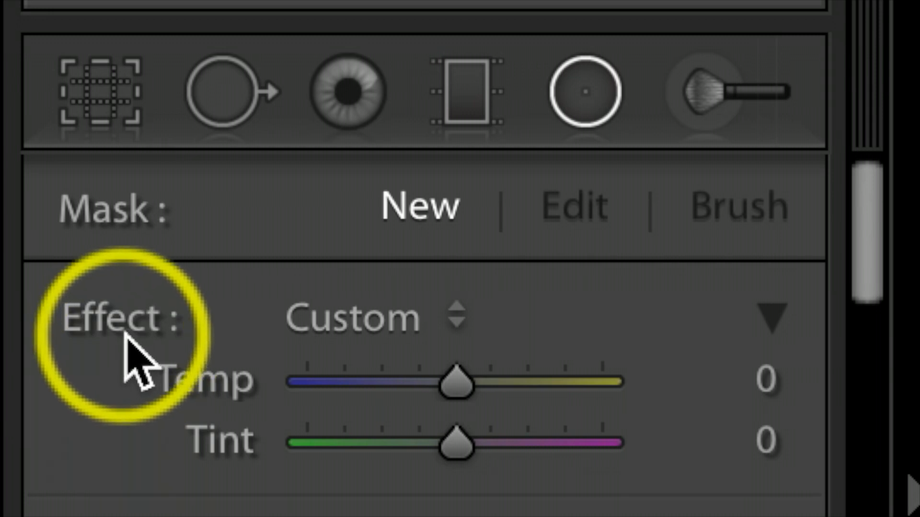
{"action": "key", "text": "alt"}
{"action": "left_click", "coordinate": [120, 337]}
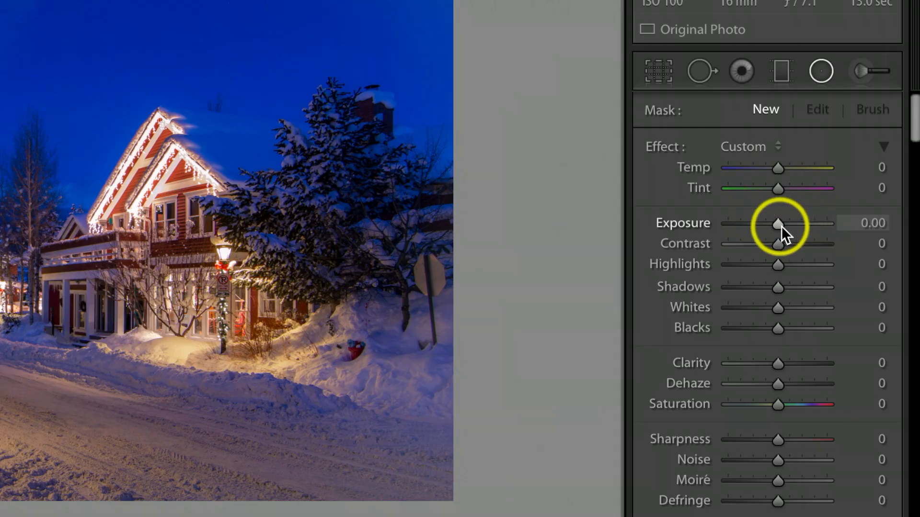
{"action": "left_click_drag", "start_coordinate": [781, 227], "coordinate": [784, 225]}
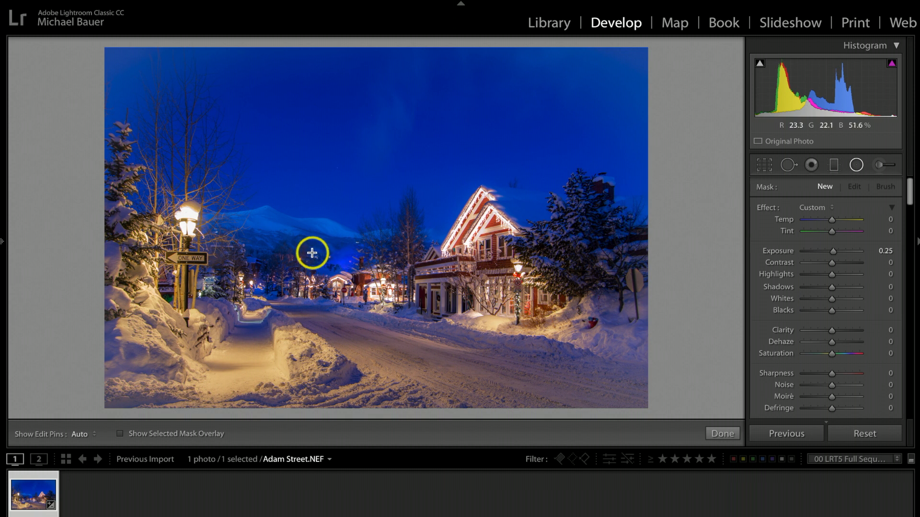
Step: Draw a large elliptical radial filter over the street scene, reposition it and enlarge it to cover nearly the whole photo
{"action": "left_click_drag", "start_coordinate": [312, 250], "coordinate": [546, 410]}
{"action": "left_click_drag", "start_coordinate": [441, 309], "coordinate": [497, 292]}
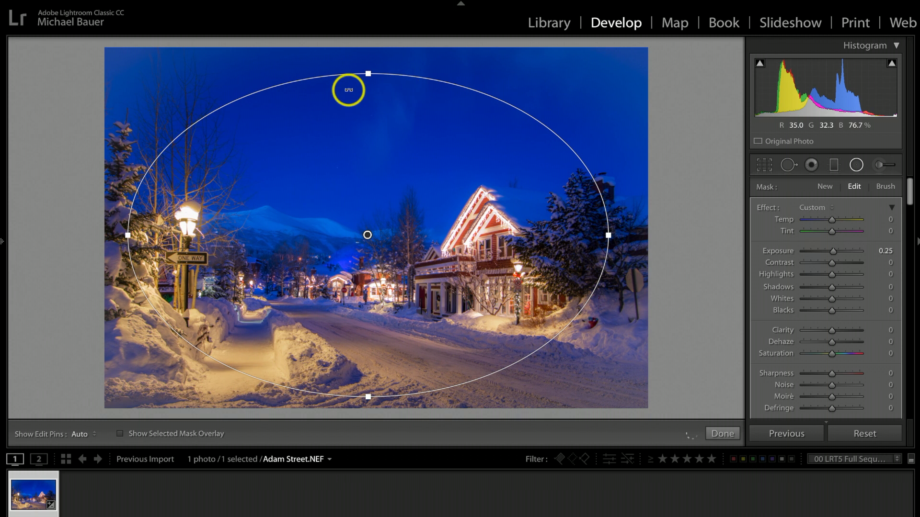
{"action": "left_click_drag", "start_coordinate": [368, 73], "coordinate": [368, 58]}
{"action": "left_click_drag", "start_coordinate": [610, 235], "coordinate": [638, 236]}
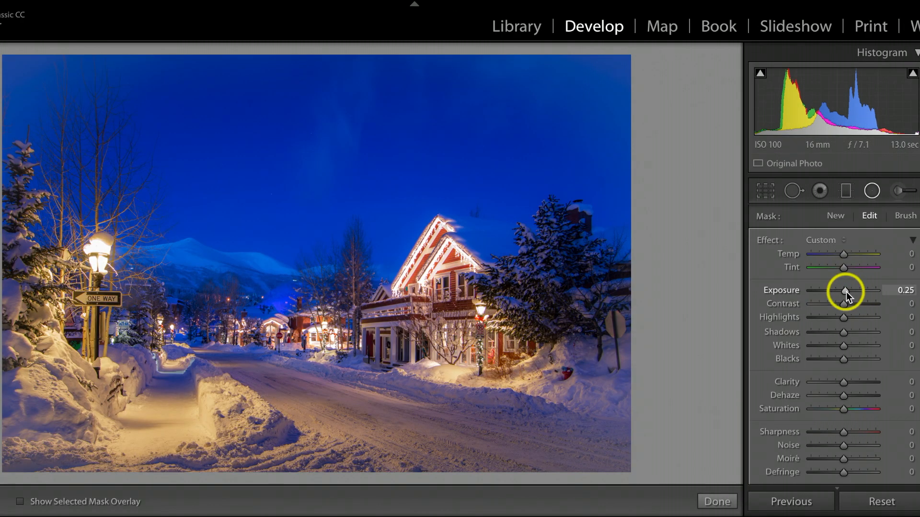
Step: Set the radial filter's exposure to 0.22, lower its clarity slightly and finish the filter
{"action": "left_click_drag", "start_coordinate": [846, 291], "coordinate": [846, 292]}
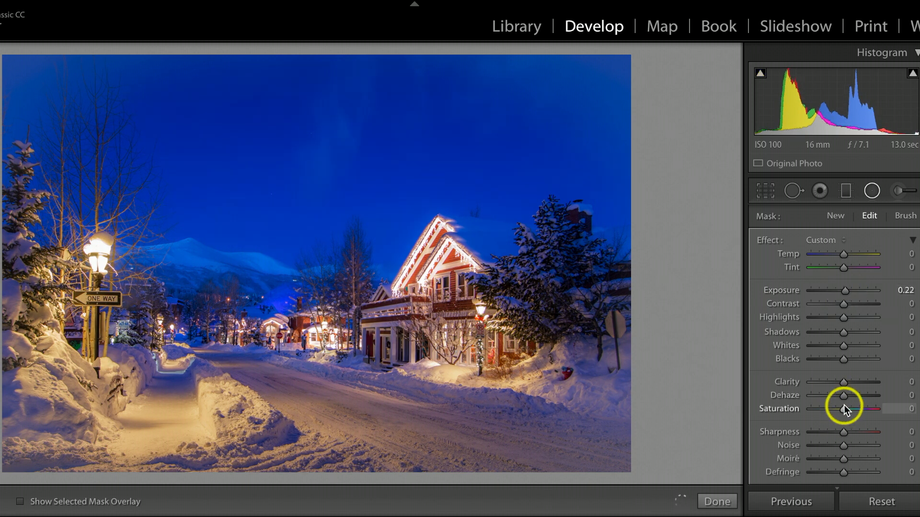
{"action": "left_click_drag", "start_coordinate": [844, 383], "coordinate": [834, 384]}
{"action": "left_click_drag", "start_coordinate": [839, 382], "coordinate": [838, 382]}
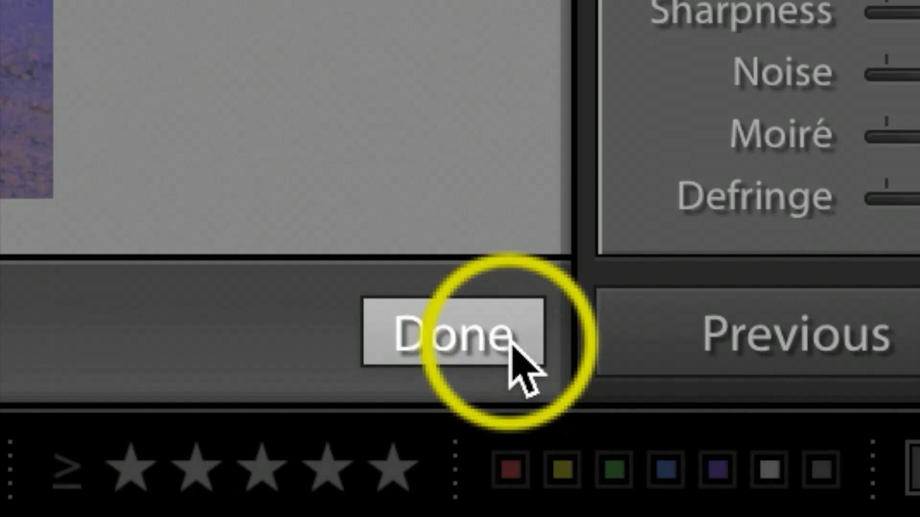
{"action": "left_click", "coordinate": [727, 501]}
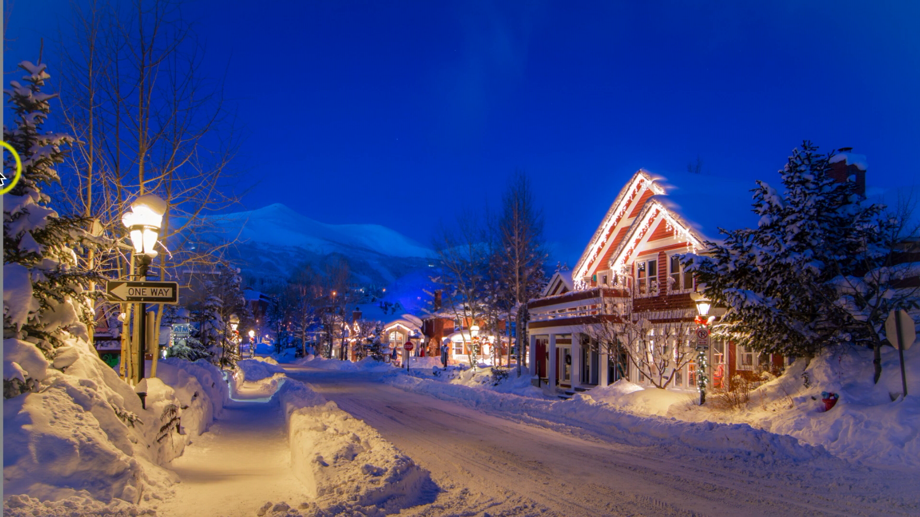
{"action": "key", "text": "f"}
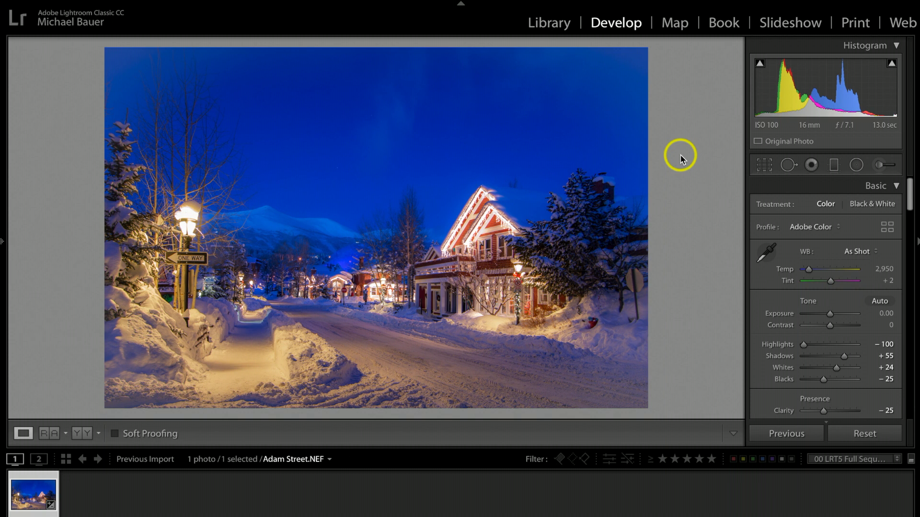